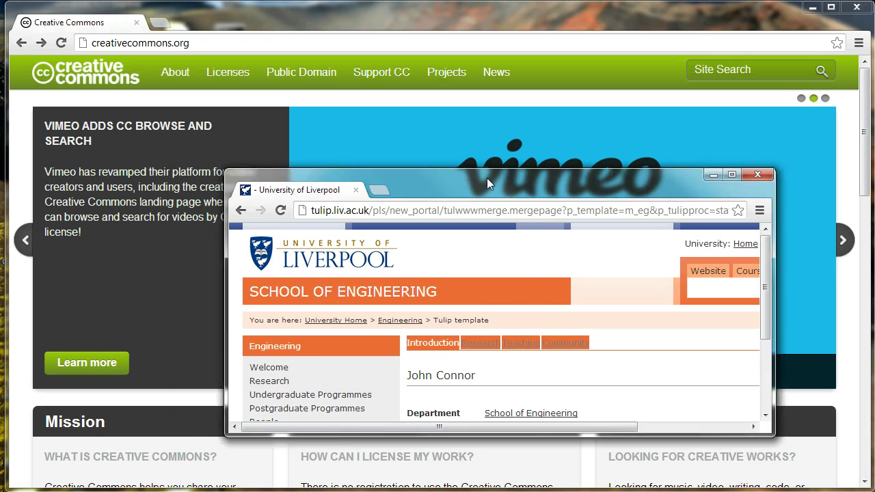
Open the license-choosing tool from the Creative Commons home page.
scroll(452, 215, down, 4)
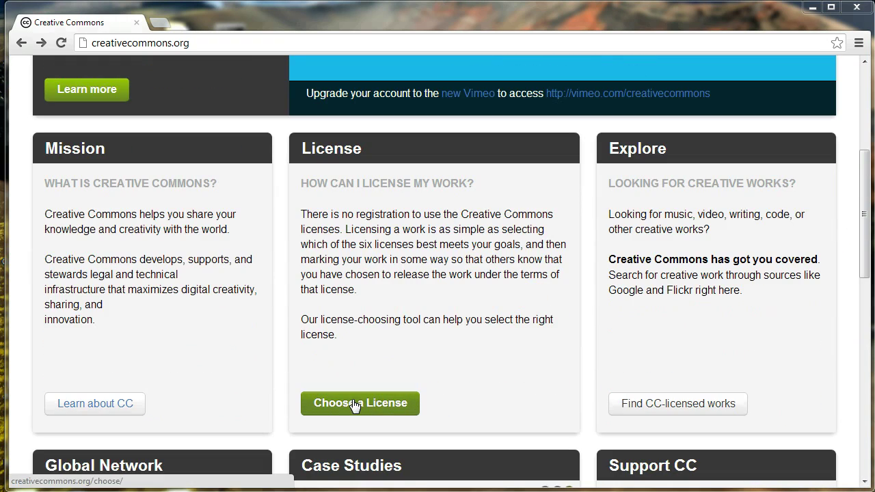
click(354, 404)
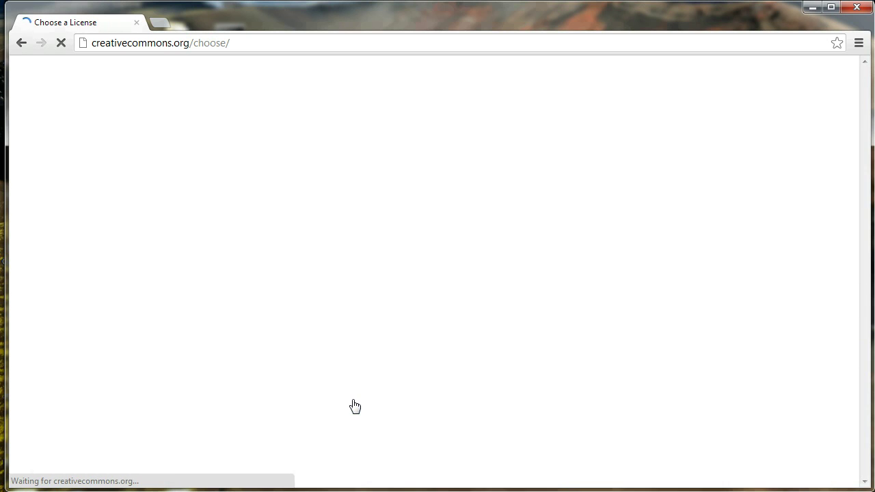
scroll(489, 183, down, 2)
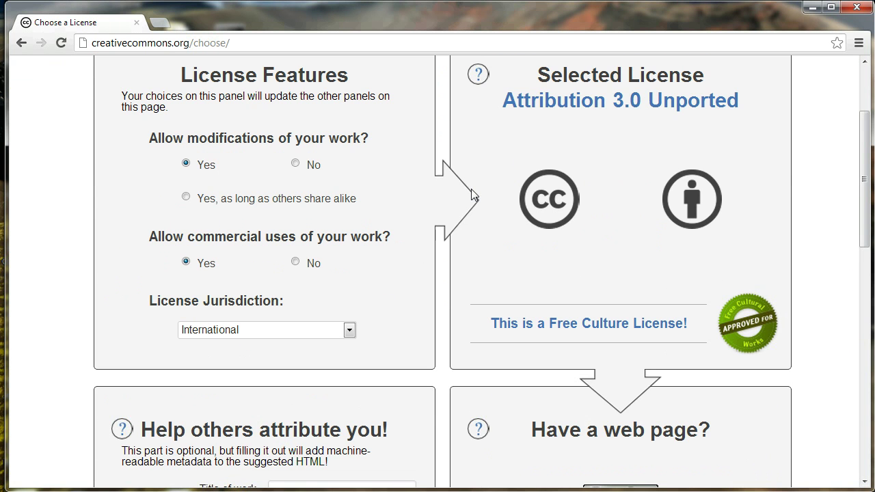
Allow modifications of the work as long as others share alike.
key(ctrl+plus)
key(ctrl+plus)
key(ctrl+plus)
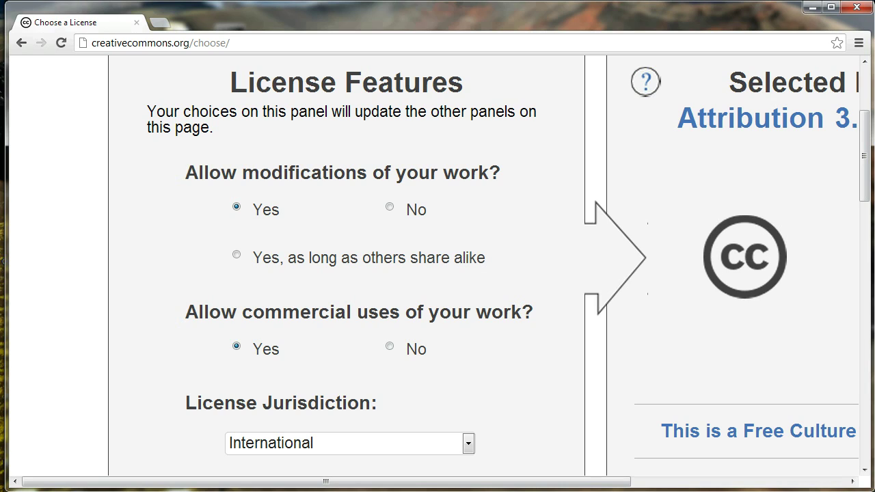
click(236, 255)
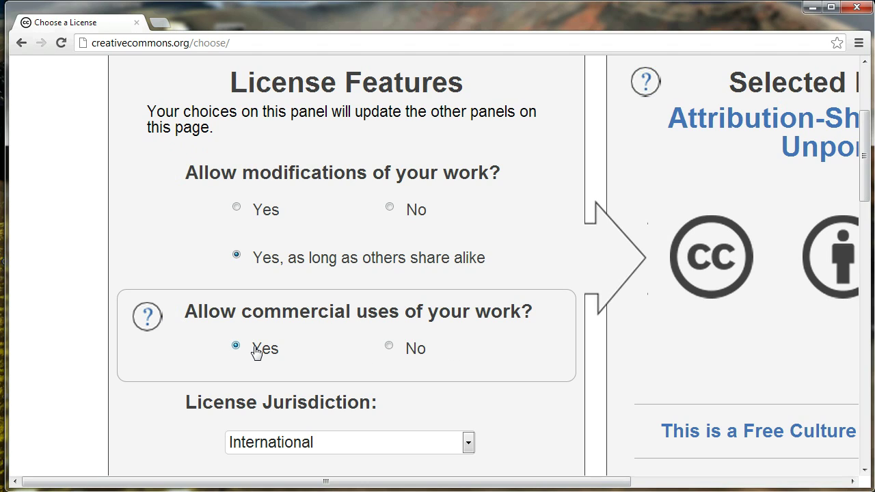
Set the license jurisdiction to UK: England & Wales.
scroll(536, 377, down, 2)
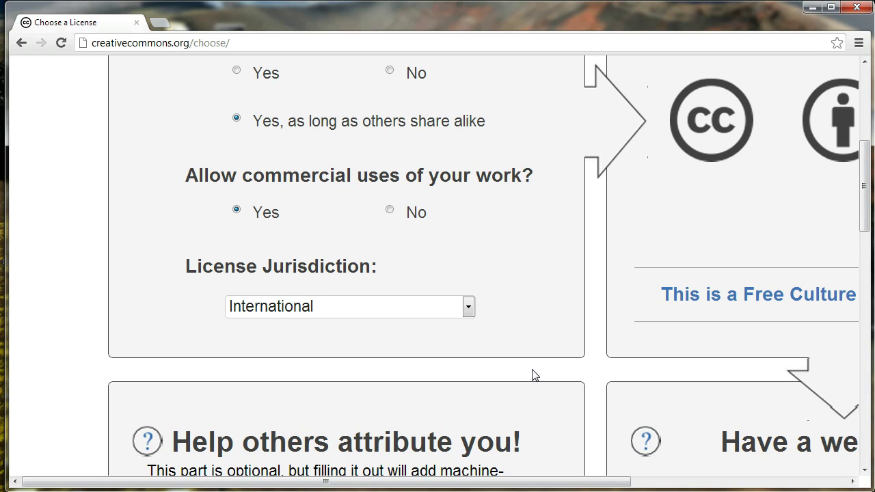
click(468, 307)
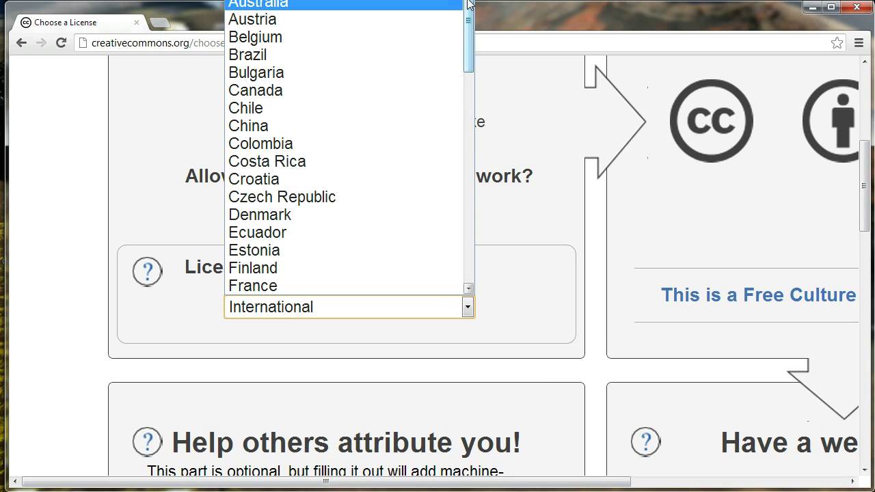
drag(468, 4, 474, 211)
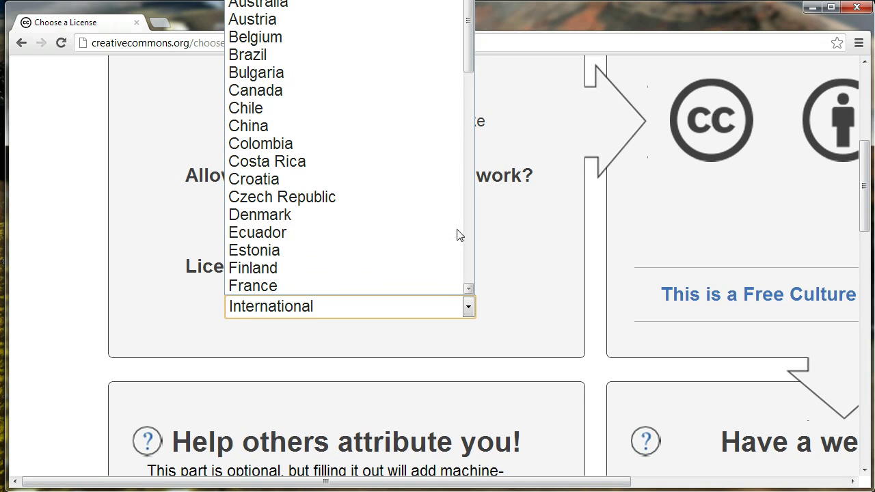
scroll(469, 289, down, 12)
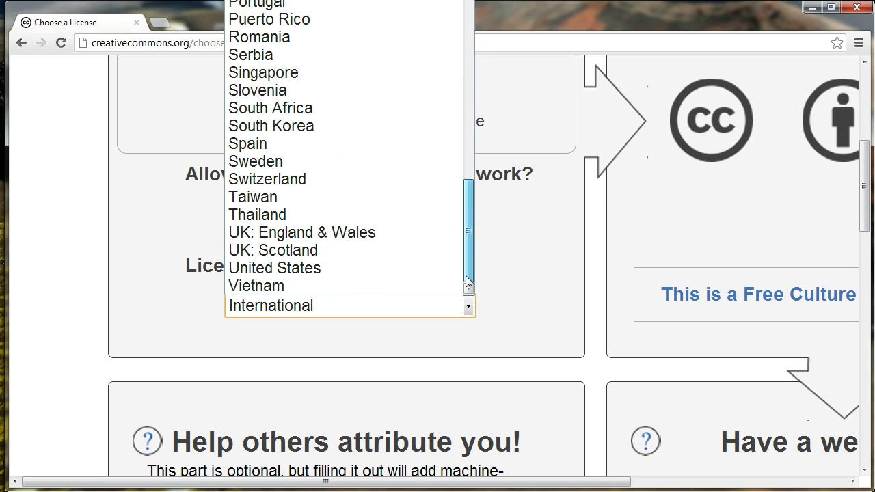
click(384, 233)
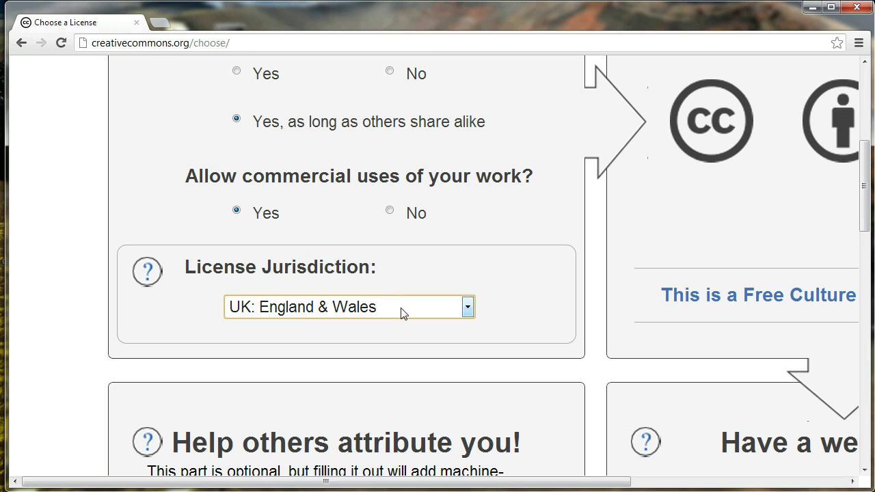
Return the license jurisdiction to International.
click(403, 313)
drag(465, 272, 464, 46)
key(Home)
key(Return)
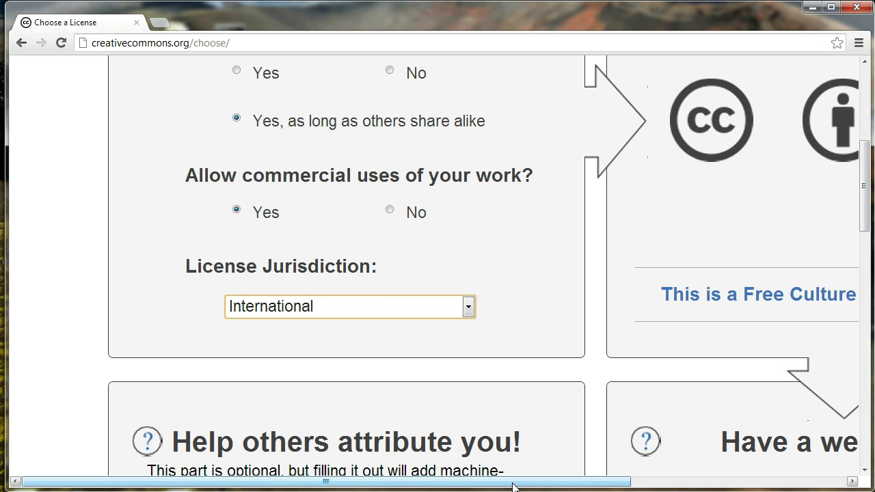
Enter "Creative Commons Video" as the title of work in the attribution details.
drag(514, 487, 800, 389)
scroll(800, 389, up, 2)
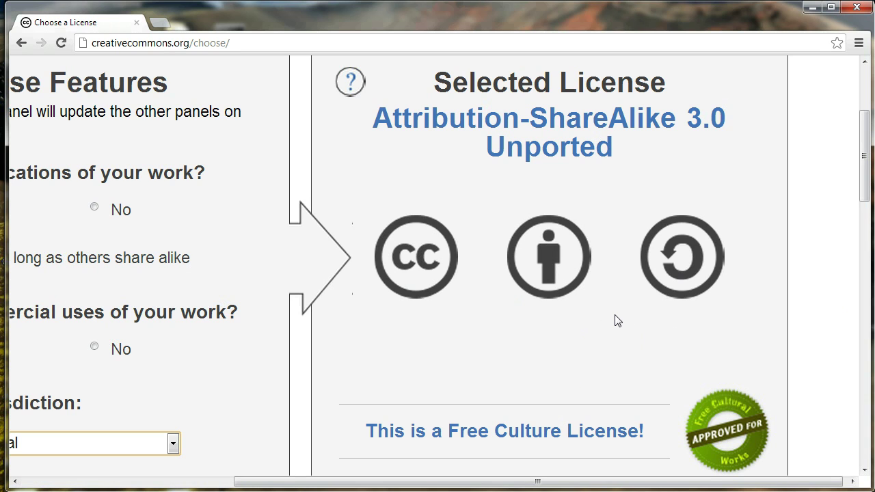
scroll(613, 311, down, 6)
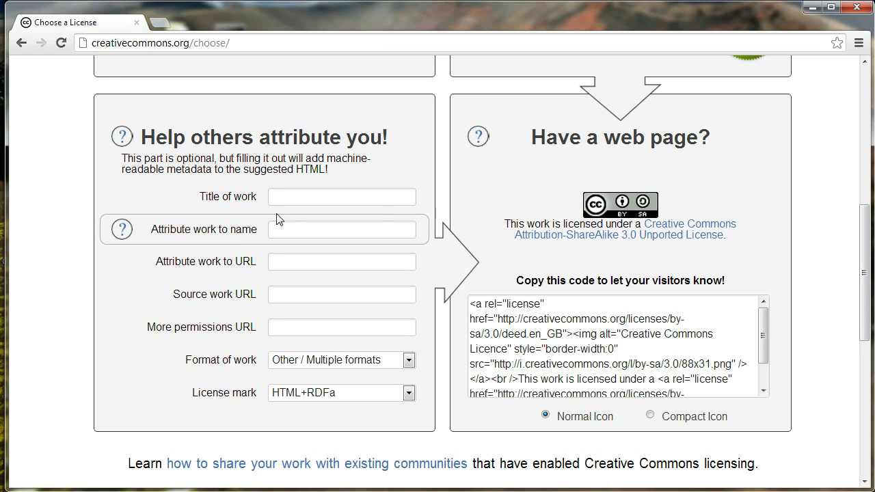
click(286, 199)
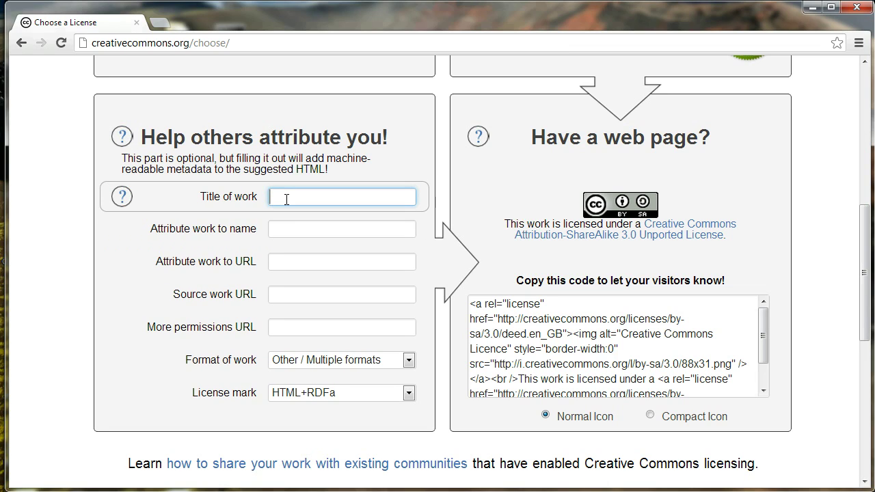
text(Creative Co)
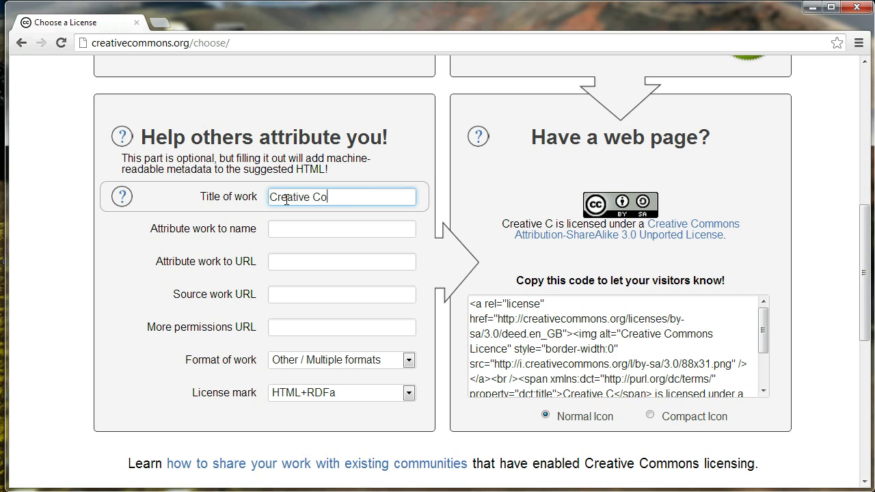
text(mmons Video)
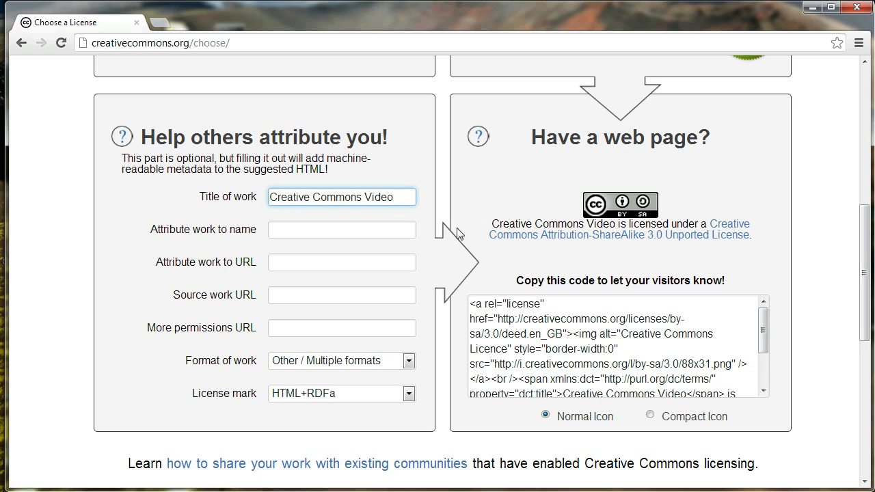
Attribute the work to the author's full name followed by "and the University of Liverpool".
click(382, 230)
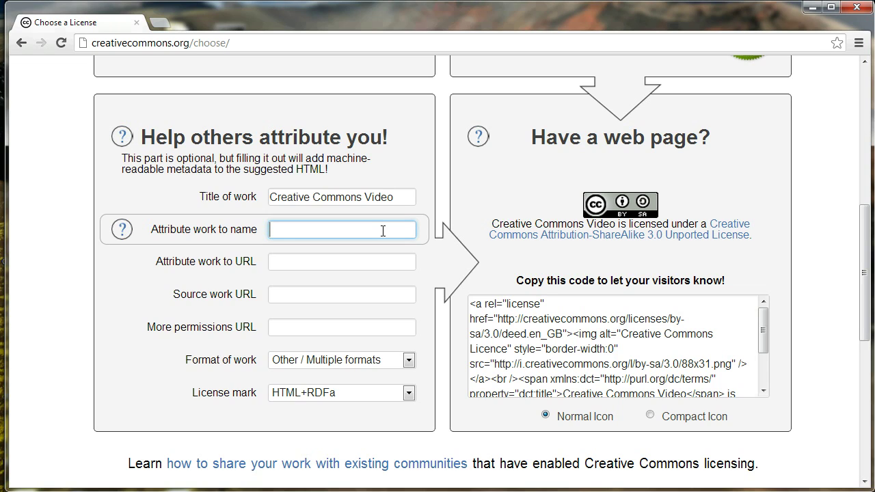
text(John Connor )
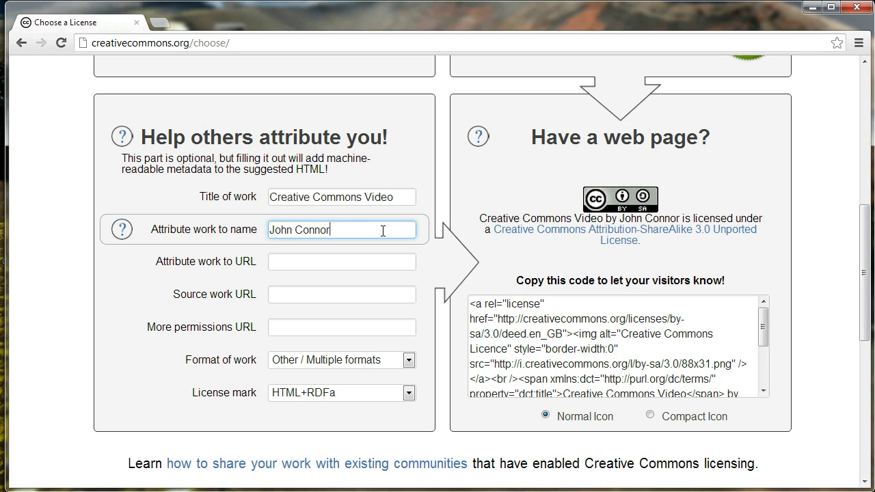
text(and )
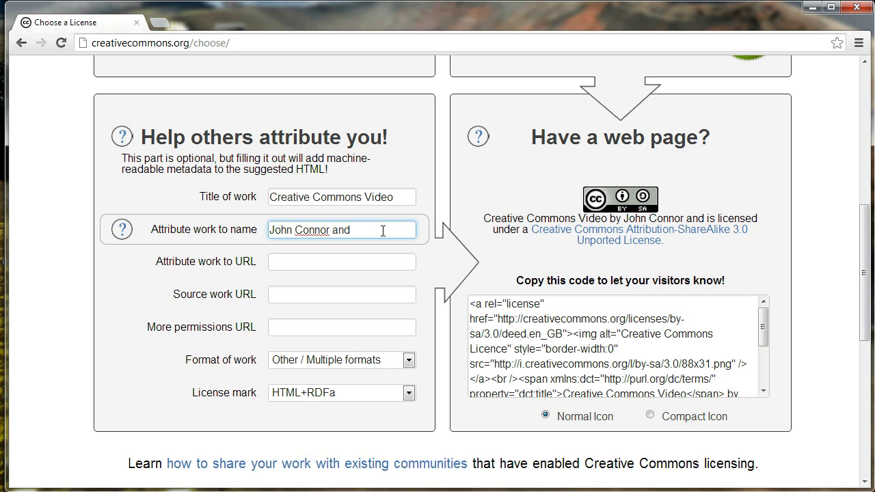
text(the Un)
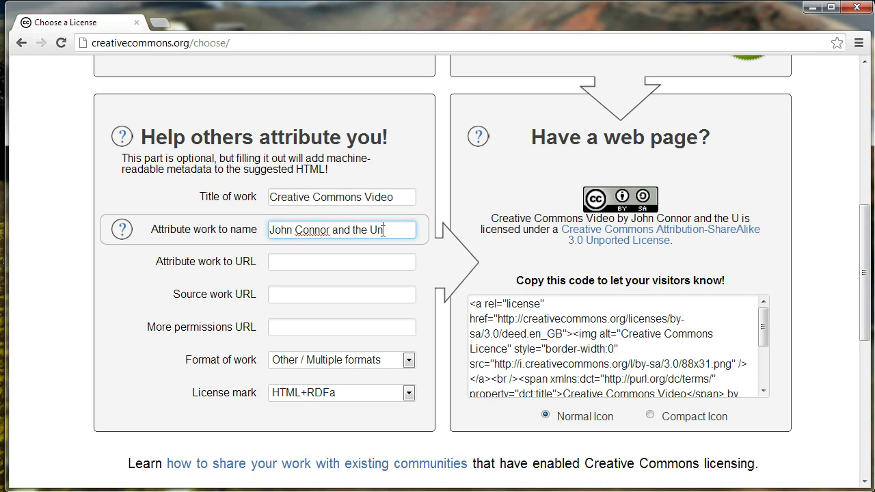
text(iversity of)
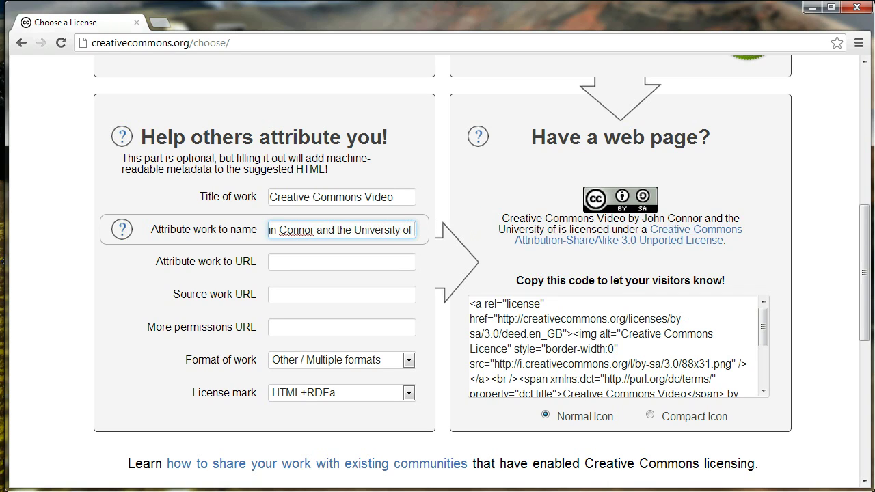
text( Liverpool)
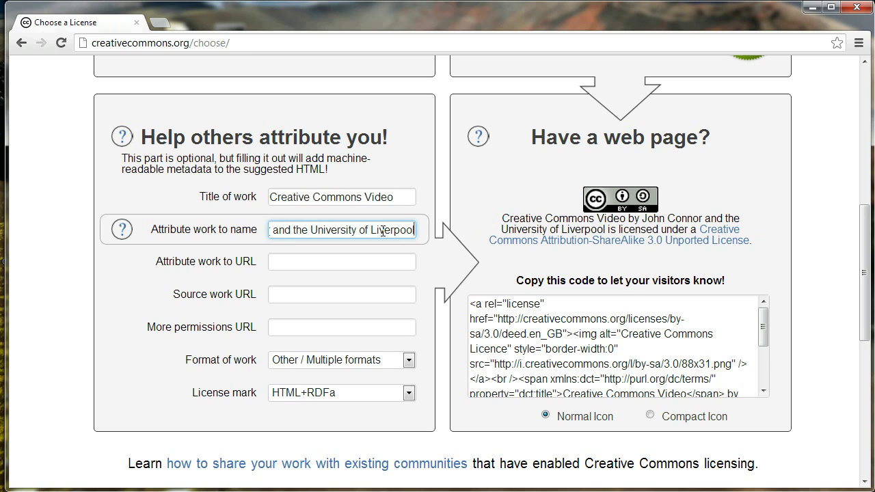
click(337, 260)
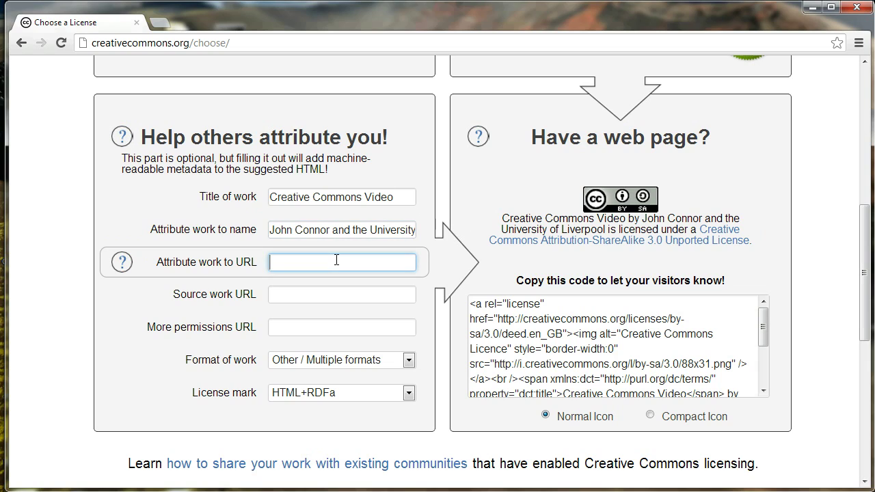
text(http:)
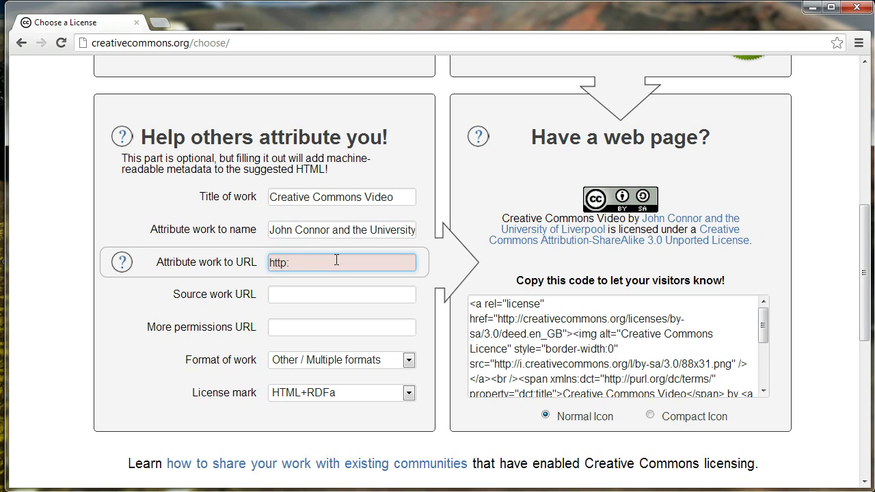
text(//www.)
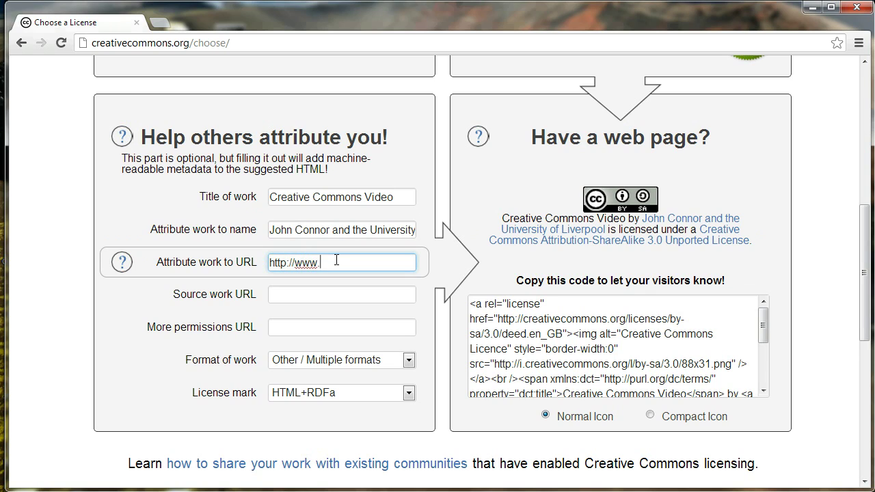
text(liv.ac.uk)
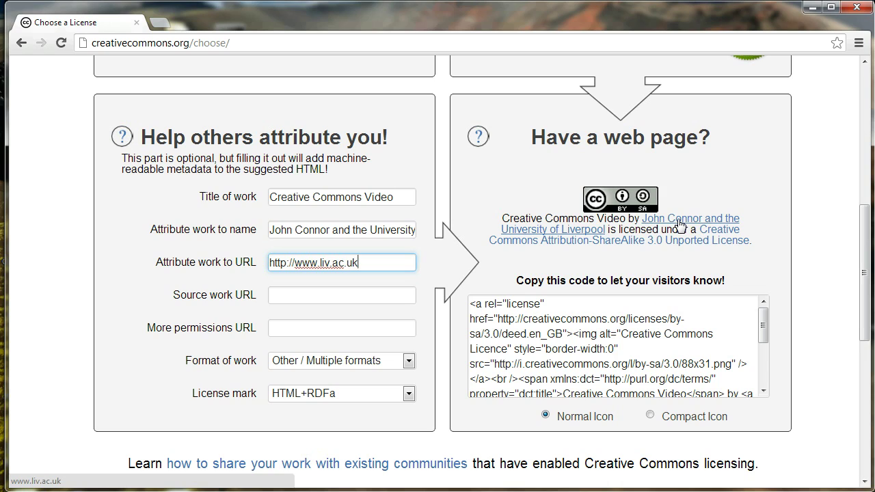
Open the linked Attribution-ShareAlike license deed in a new tab, read its summary and return to the license chooser.
middle_click(723, 242)
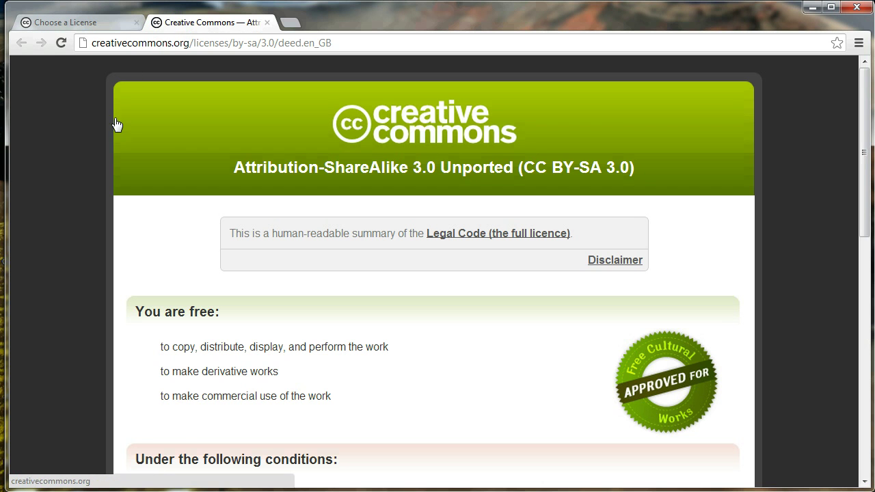
scroll(110, 113, down, 2)
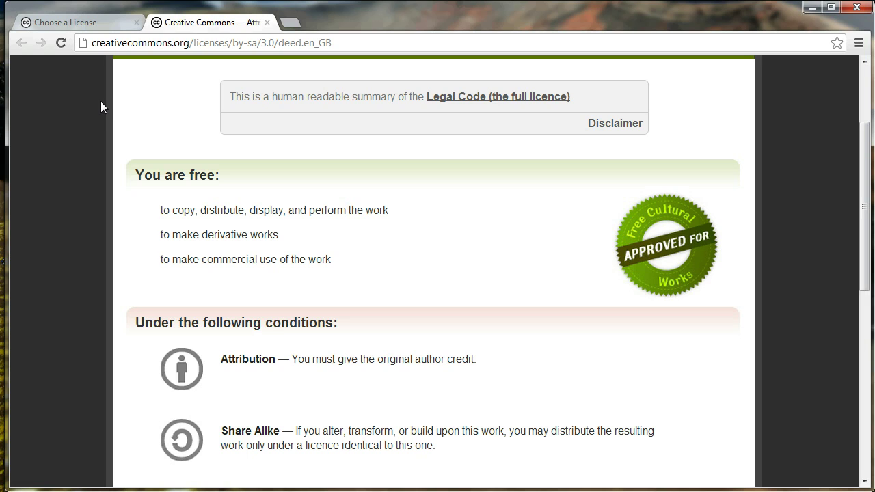
scroll(157, 120, up, 1)
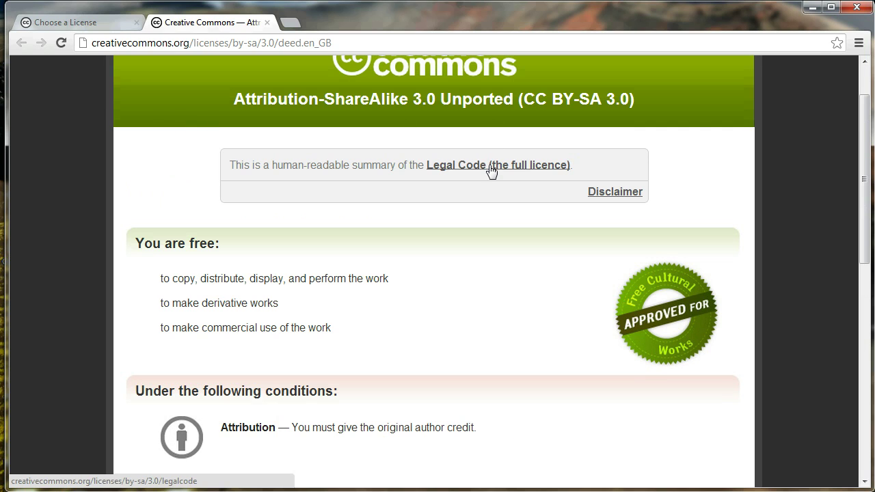
click(73, 28)
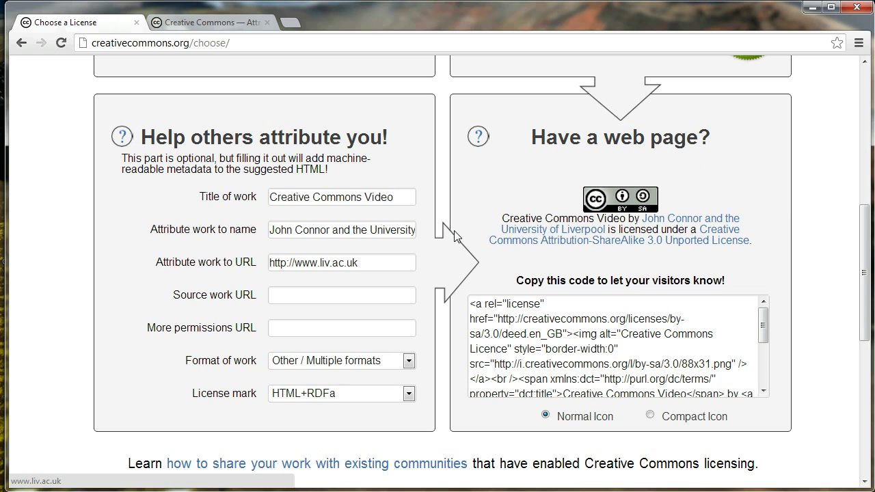
Set the format of work to Image and review the generated license HTML code.
click(295, 295)
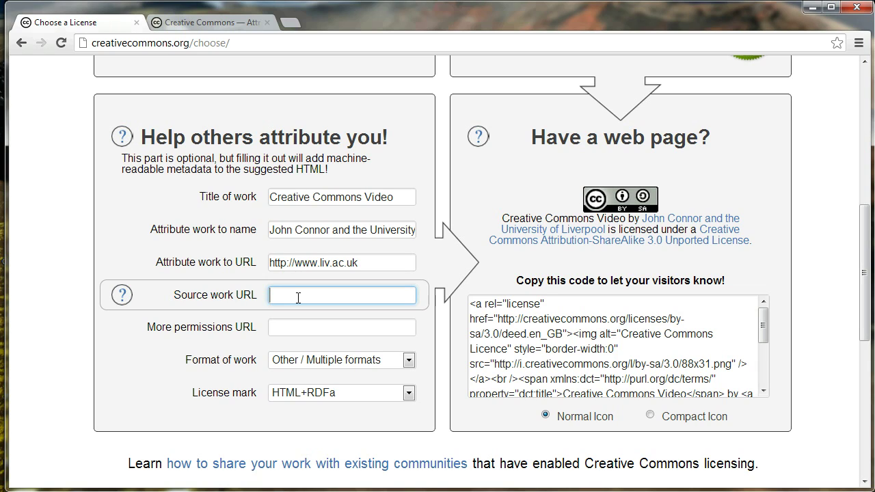
click(303, 326)
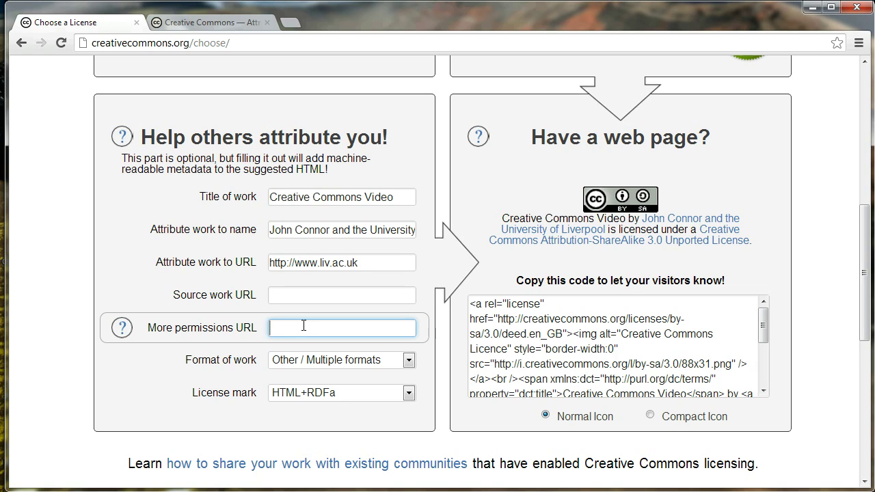
click(324, 361)
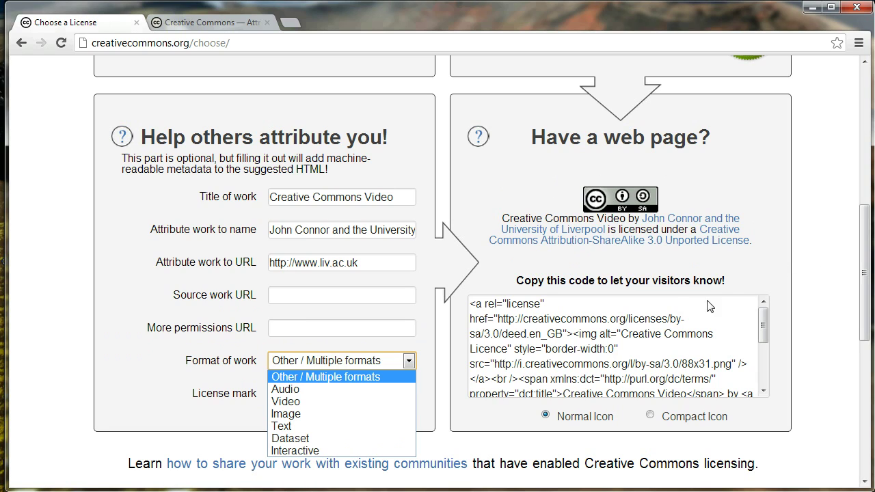
click(342, 414)
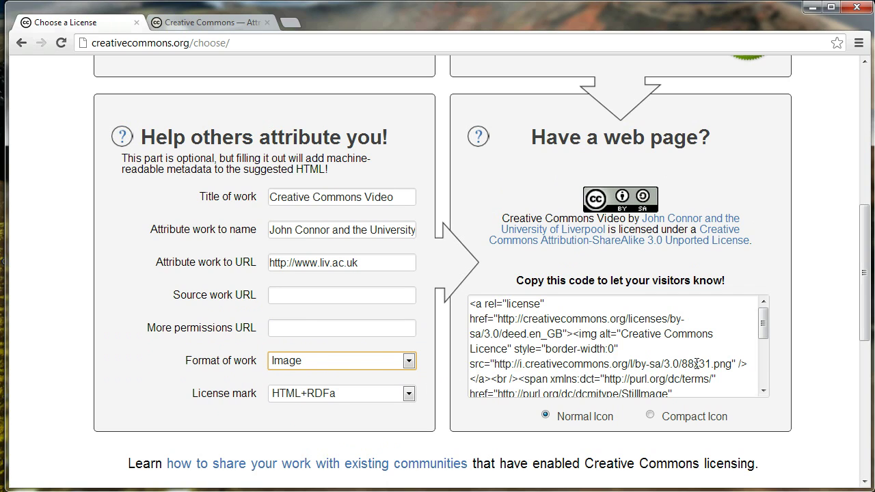
scroll(679, 384, down, 2)
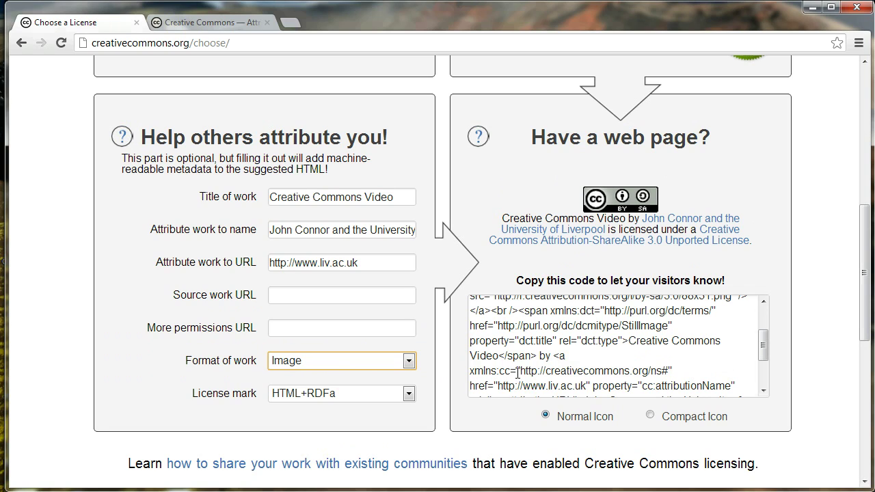
Set the license mark of the work to Offline.
click(408, 361)
click(409, 361)
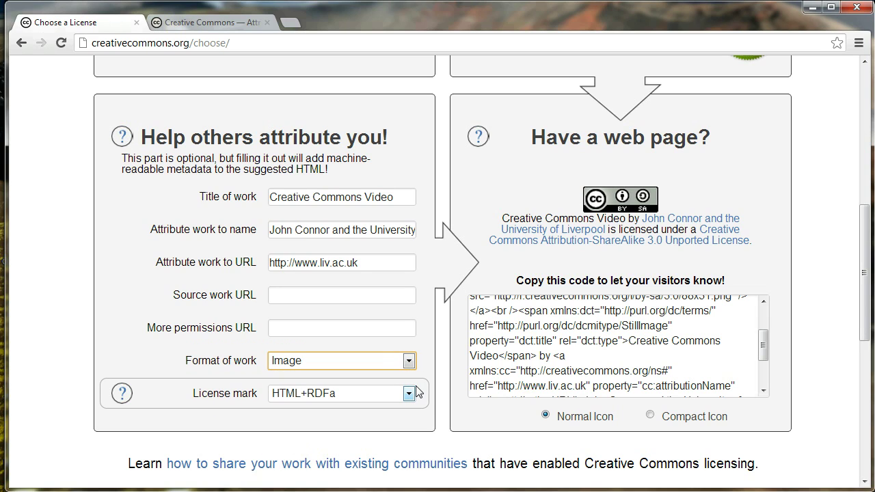
click(410, 394)
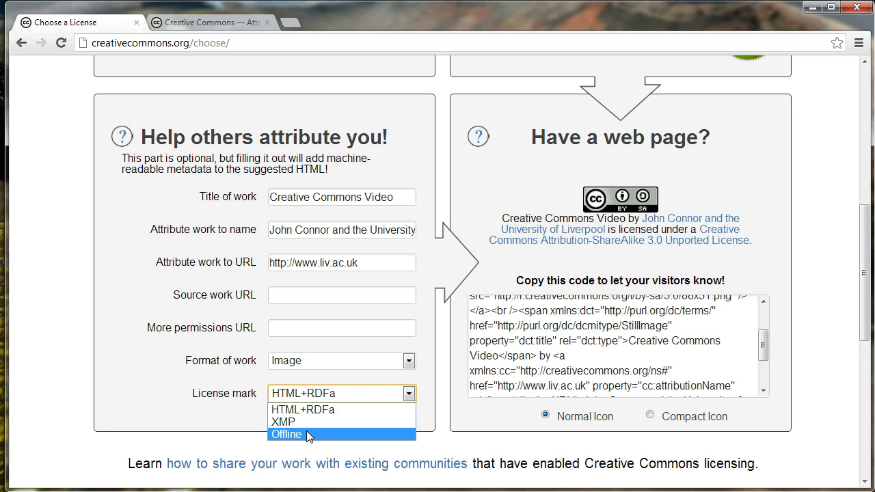
click(375, 432)
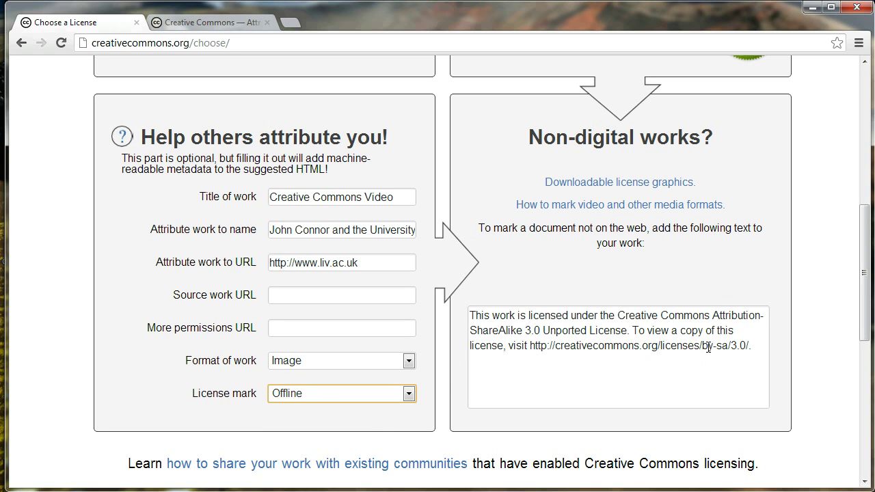
Select and review the plain-text license notice offered for works that are not on the web.
drag(759, 349, 470, 315)
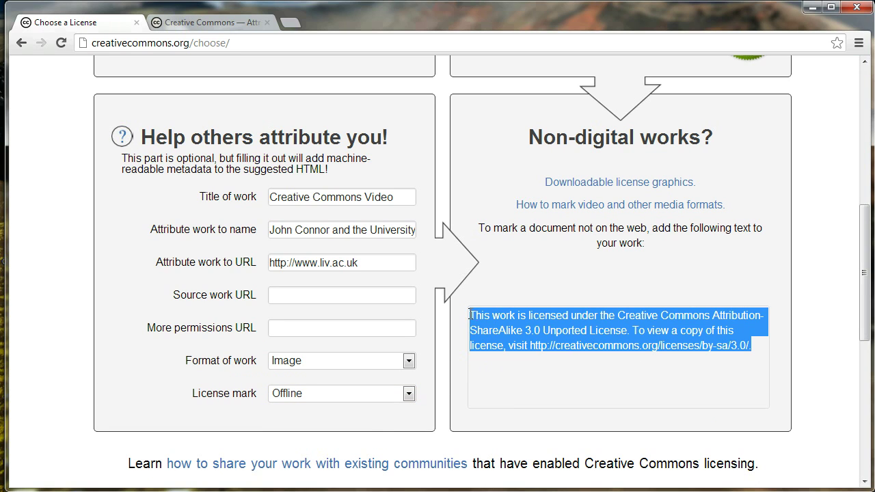
click(532, 383)
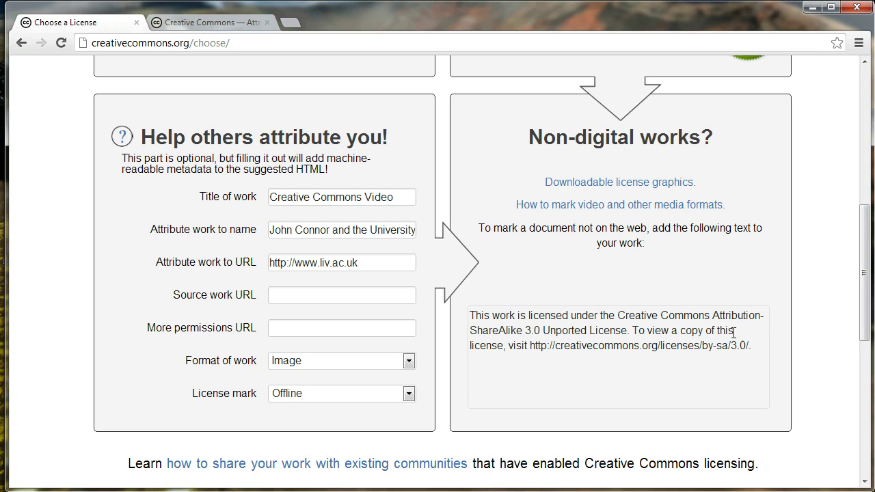
triple_click(752, 346)
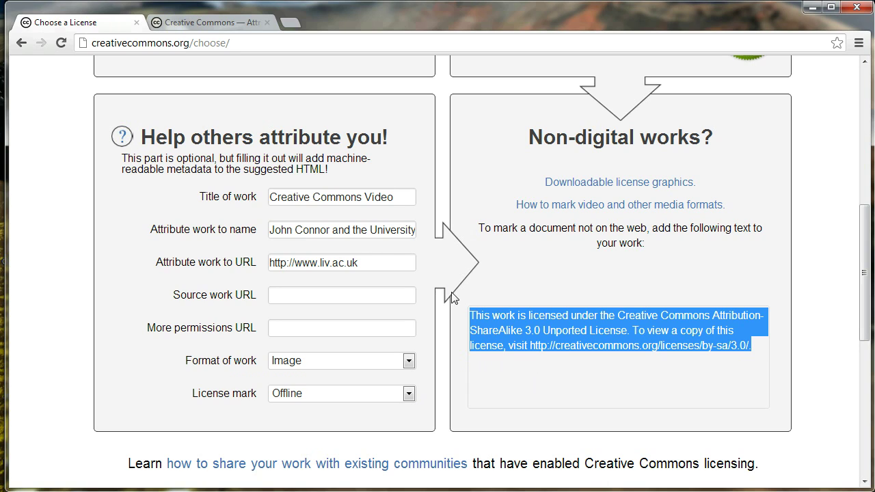
click(399, 265)
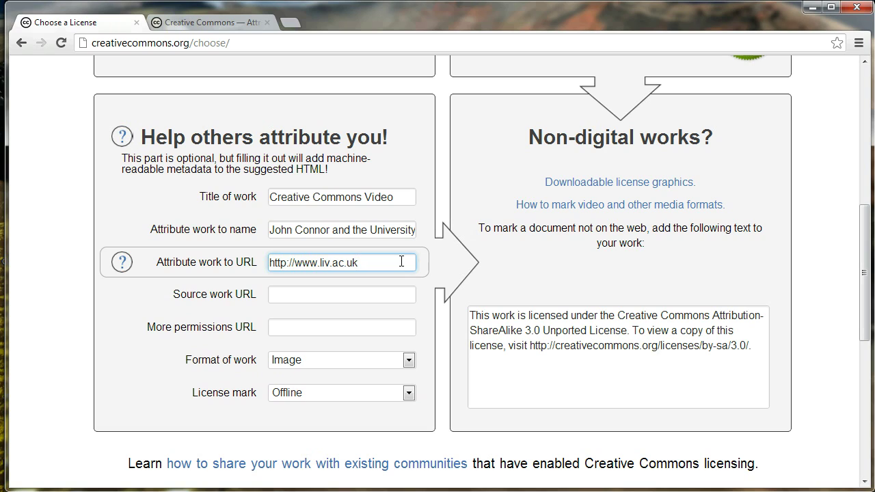
click(760, 350)
click(759, 352)
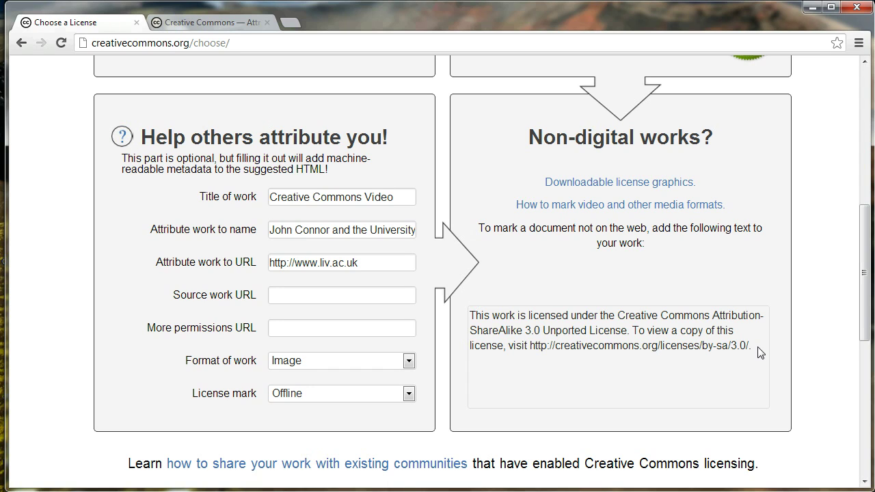
Set the license mark back to HTML+RDFa and select the generated license HTML code.
click(341, 392)
click(340, 406)
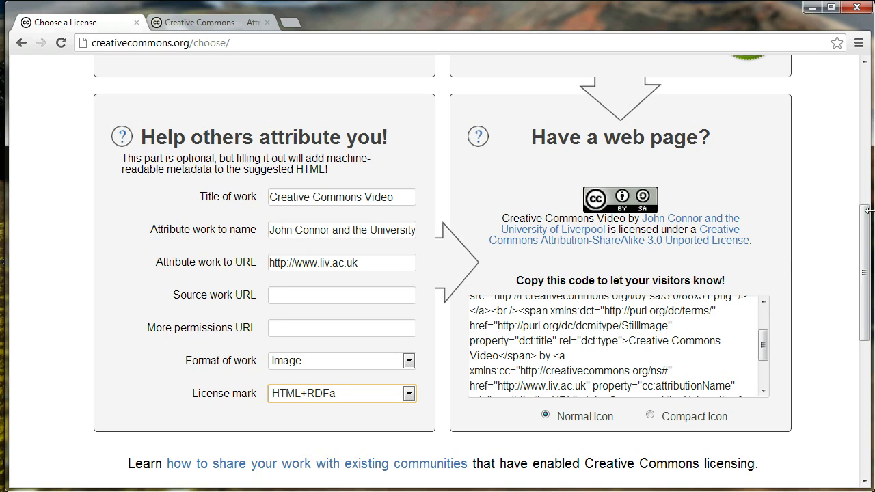
click(721, 335)
scroll(720, 335, up, 1)
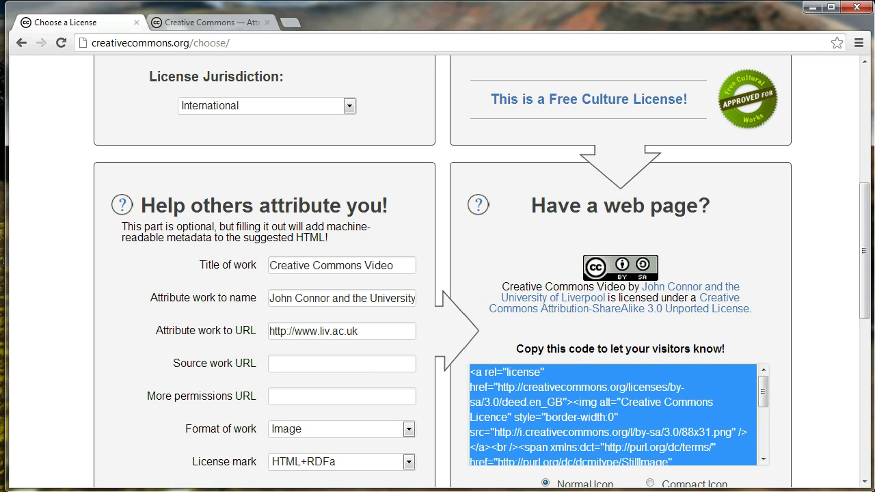
Bring up the basic.html page in the browser, then its source code in Notepad++.
key(alt+Tab)
drag(455, 39, 362, 88)
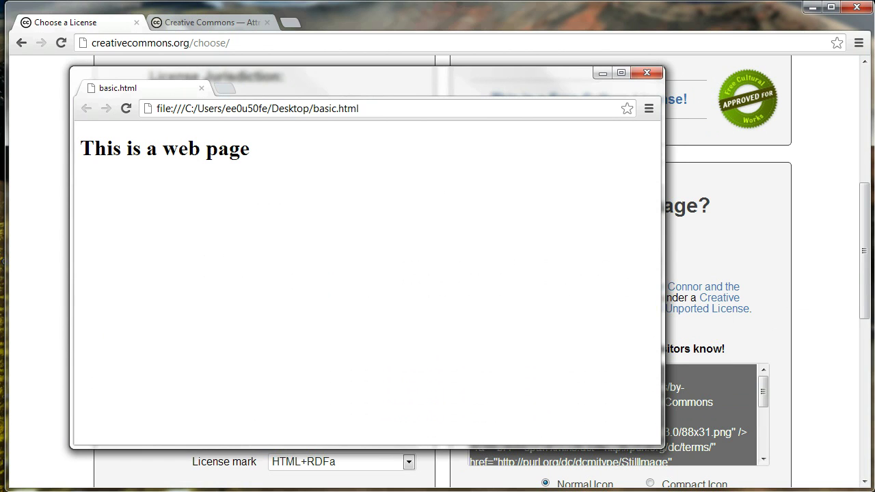
key(alt+Tab)
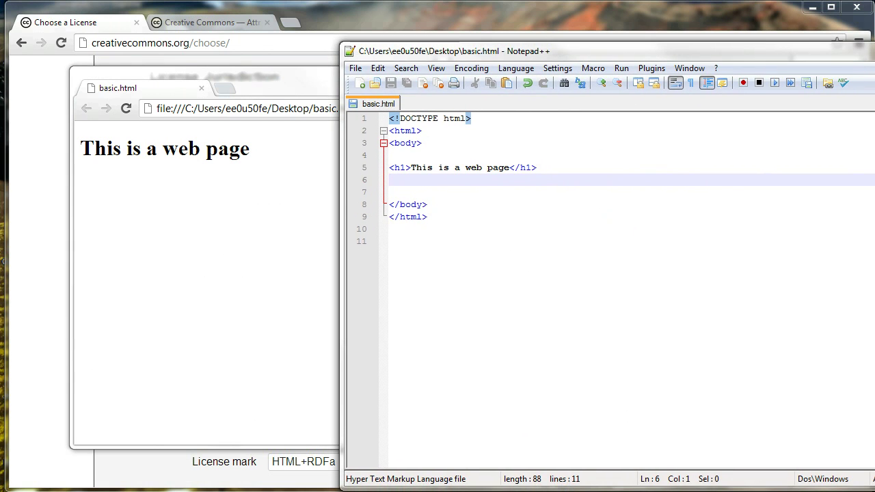
Return to the license chooser in the browser and copy the entire generated license HTML code.
click(67, 470)
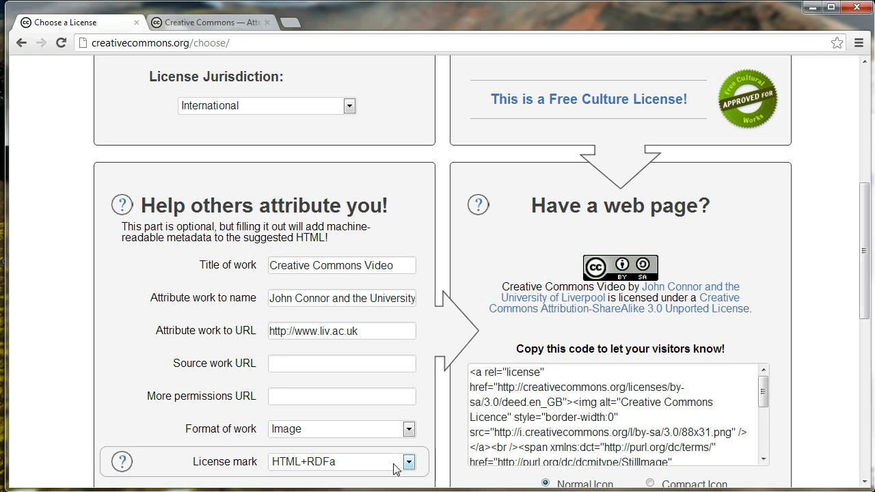
click(540, 431)
right_click(540, 434)
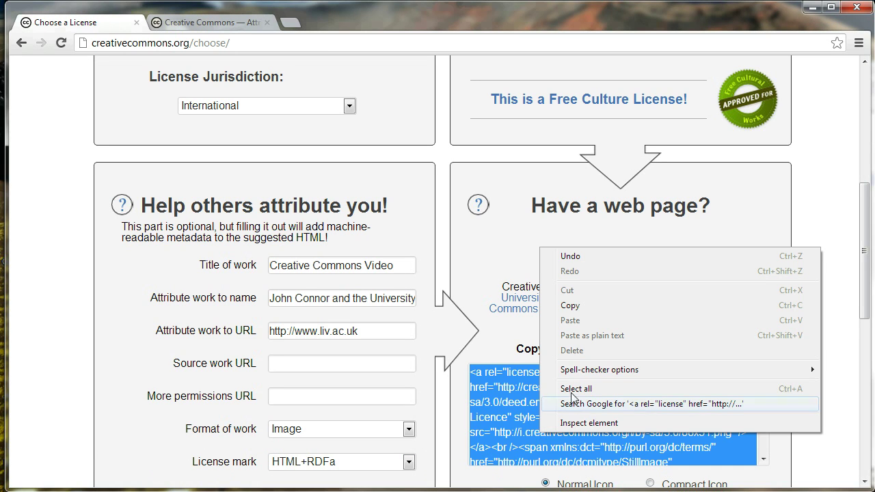
click(560, 312)
In Notepad++, paste the license code below the heading of basic.html and save it, then reload the page in the browser.
key(alt+Tab)
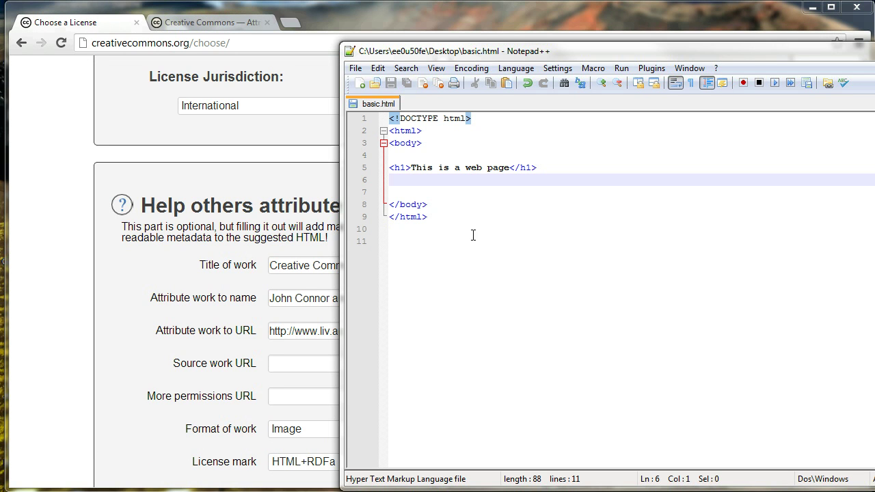
key(Return)
key(ctrl+v)
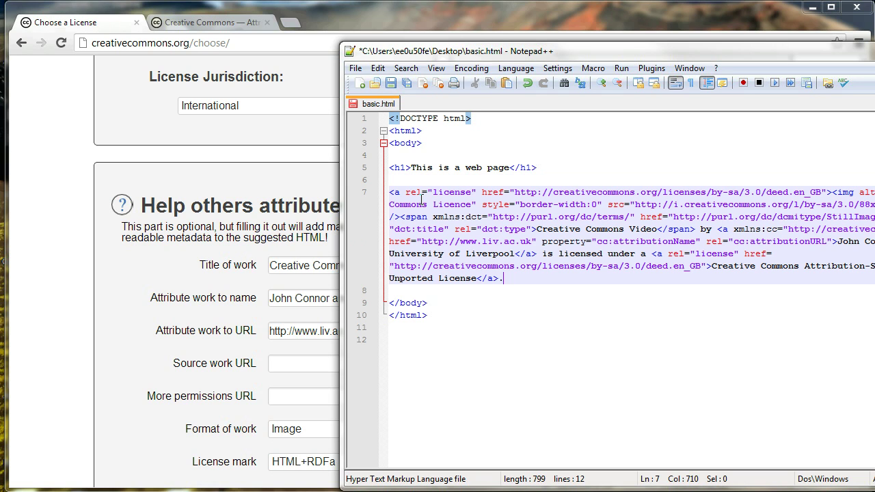
key(ctrl+s)
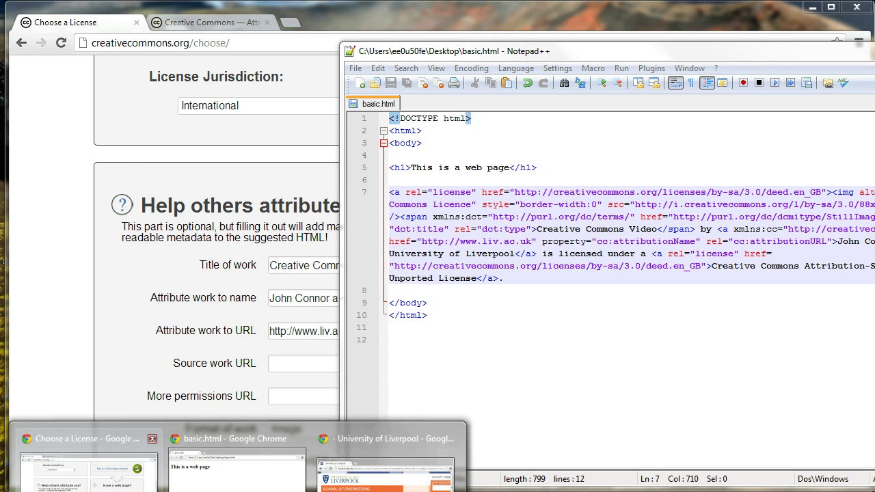
click(242, 458)
click(126, 108)
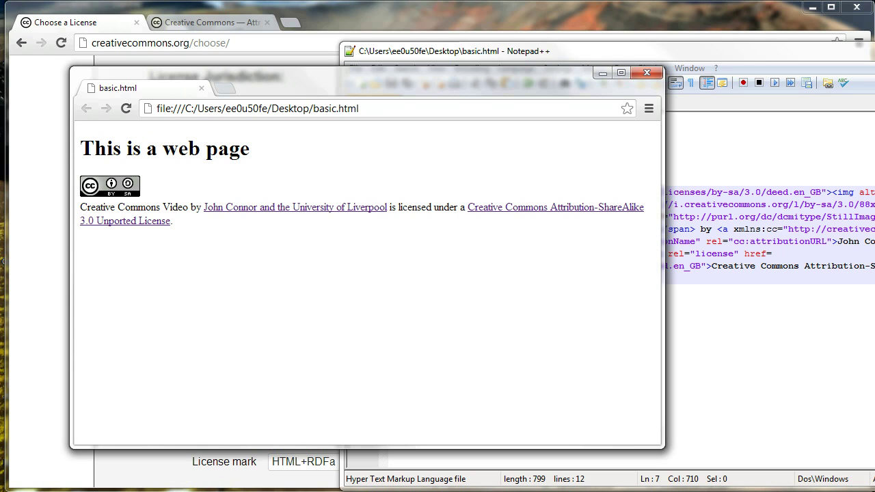
Open the Attribution-ShareAlike license deed from the license chooser and copy the short name "CC BY-SA 3.0" from its title.
mouse_move(238, 491)
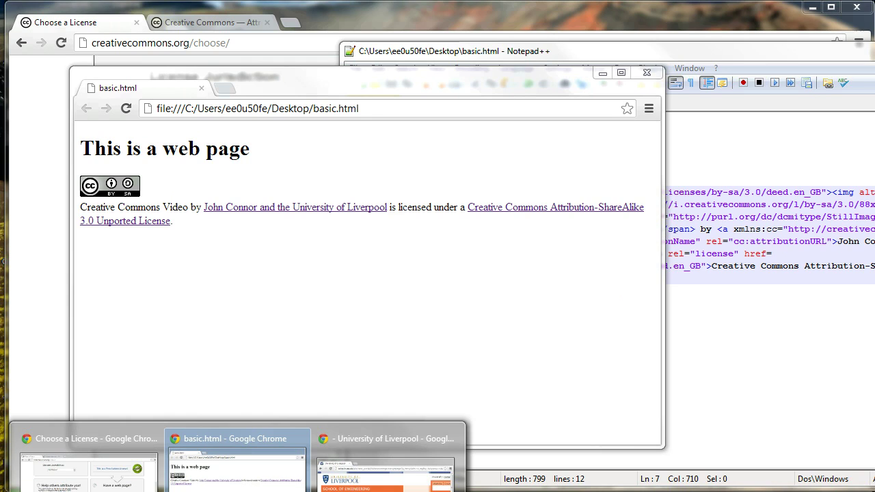
click(144, 439)
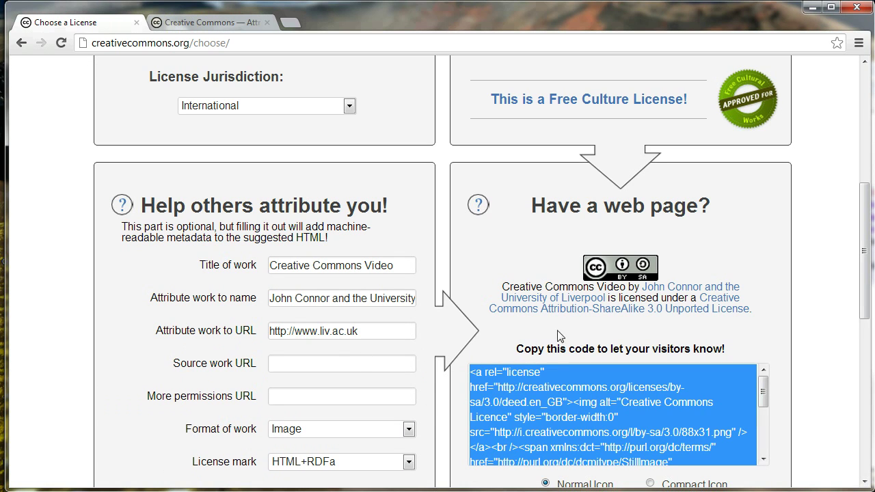
click(799, 318)
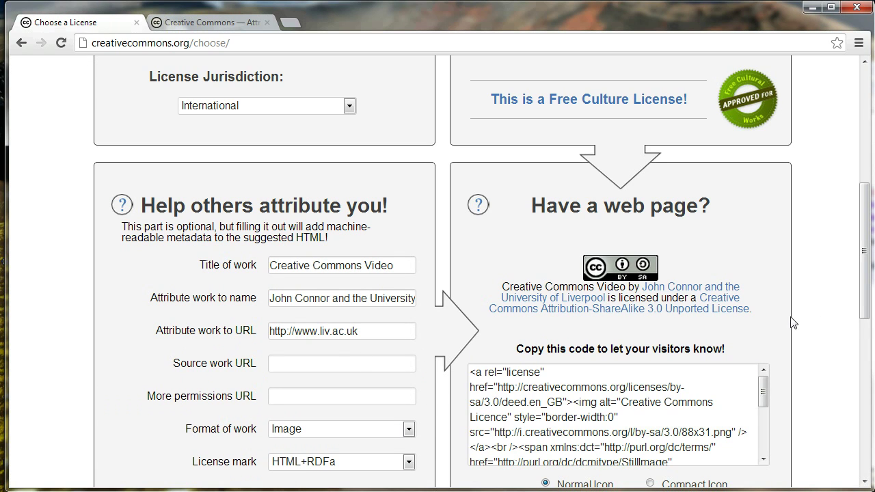
click(730, 308)
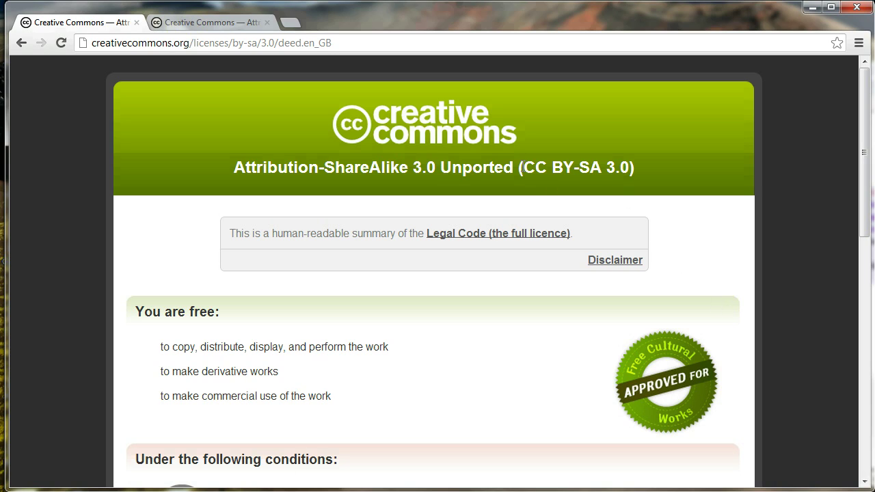
drag(521, 167, 629, 165)
key(ctrl+c)
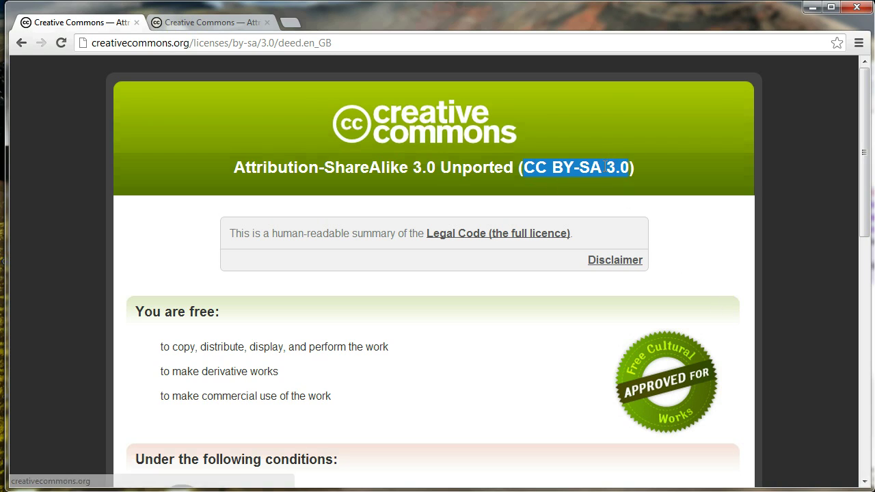
In Notepad++, replace "Creative Commons Attribution-ShareAlike 3.0" in the license link text with "CC BY-SA 3.0" and save basic.html.
mouse_move(357, 489)
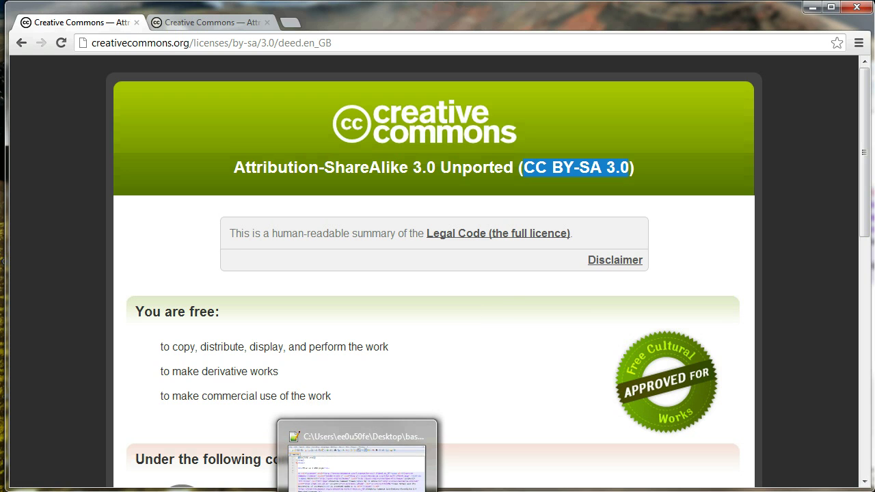
click(357, 465)
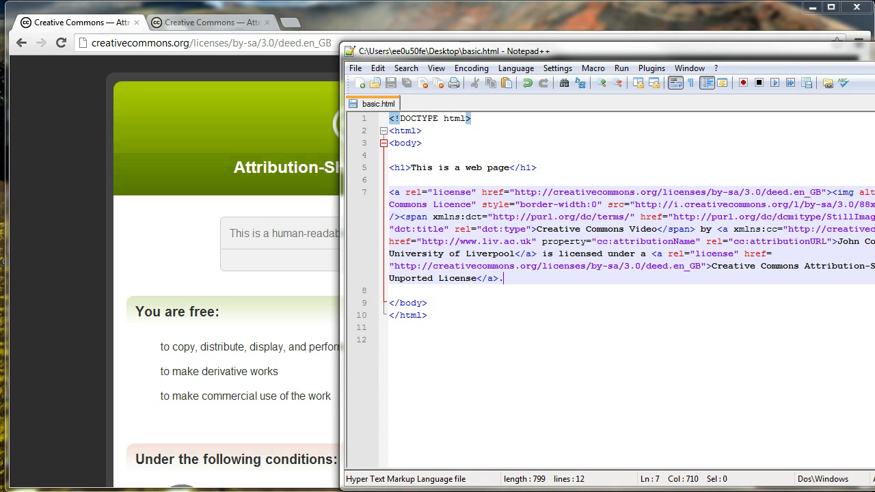
drag(652, 55, 446, 52)
click(504, 265)
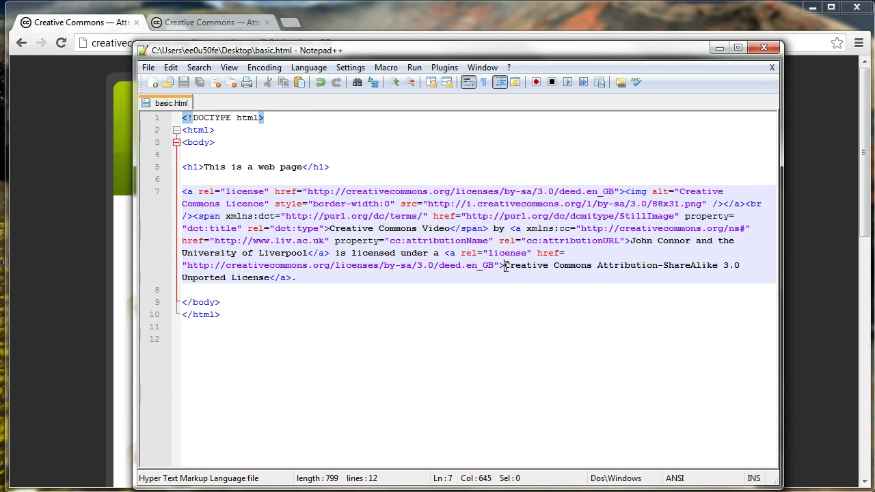
shift+click(739, 265)
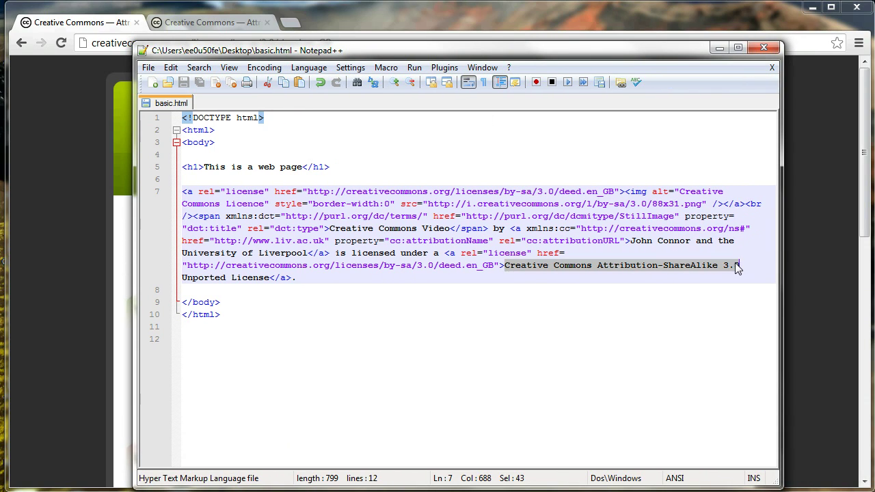
key(ctrl+v)
key(ctrl+s)
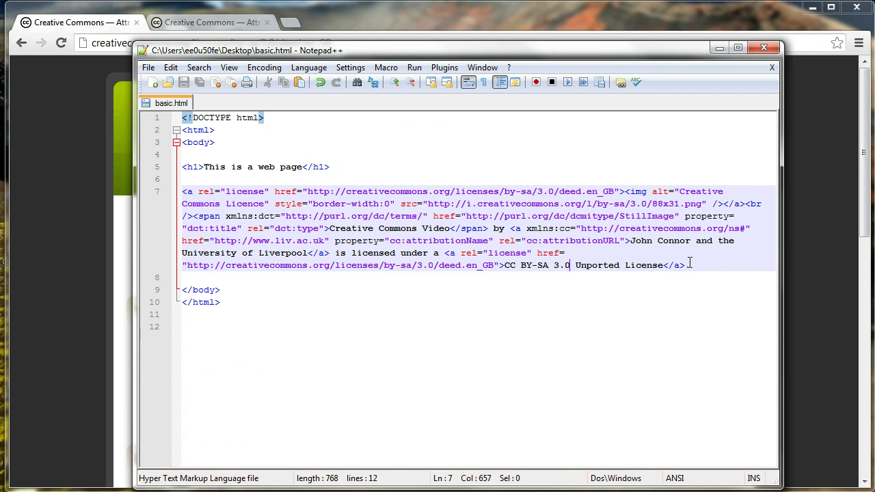